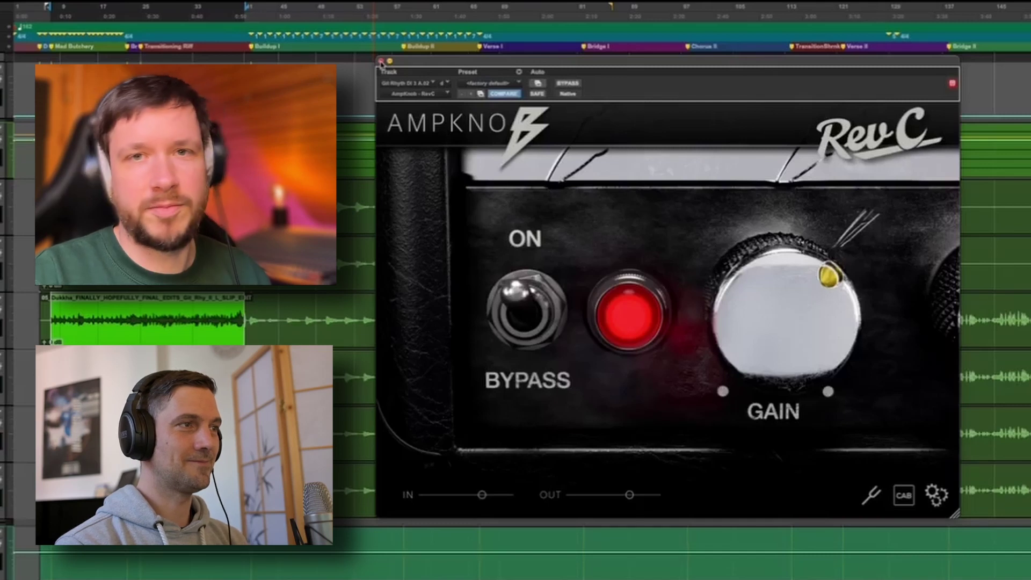
# Close the AmpKnob RevC window and compare the rhythm guitar DI track with its FabFilter Pro-Q 3 bypassed and active.
pyautogui.click(381, 62)
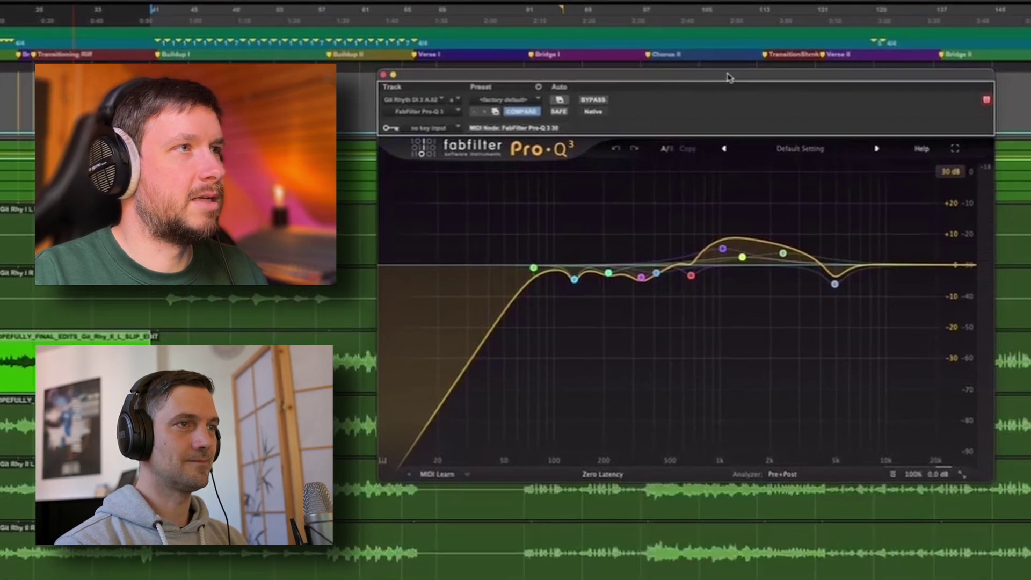
pyautogui.click(596, 100)
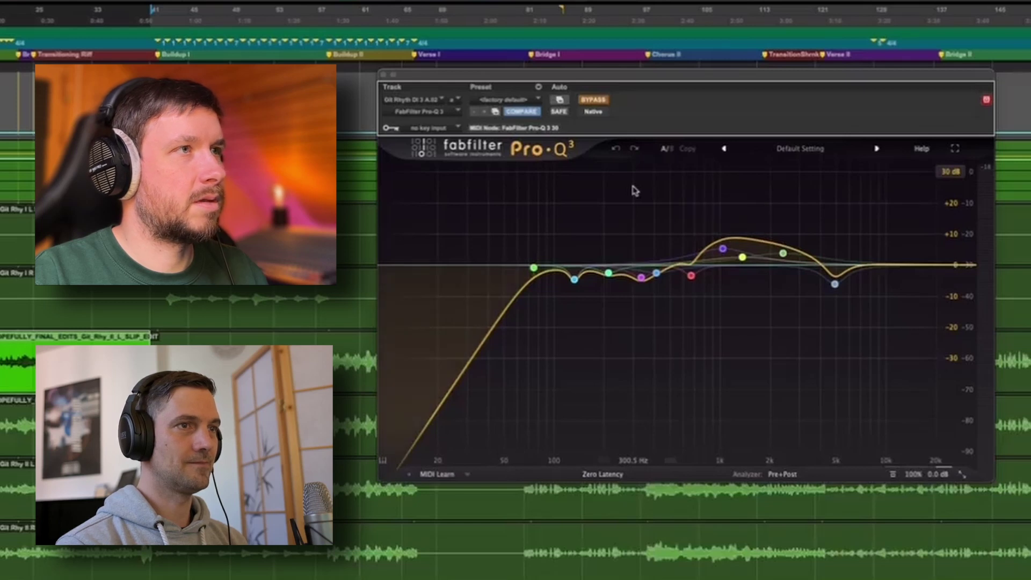
pyautogui.click(591, 101)
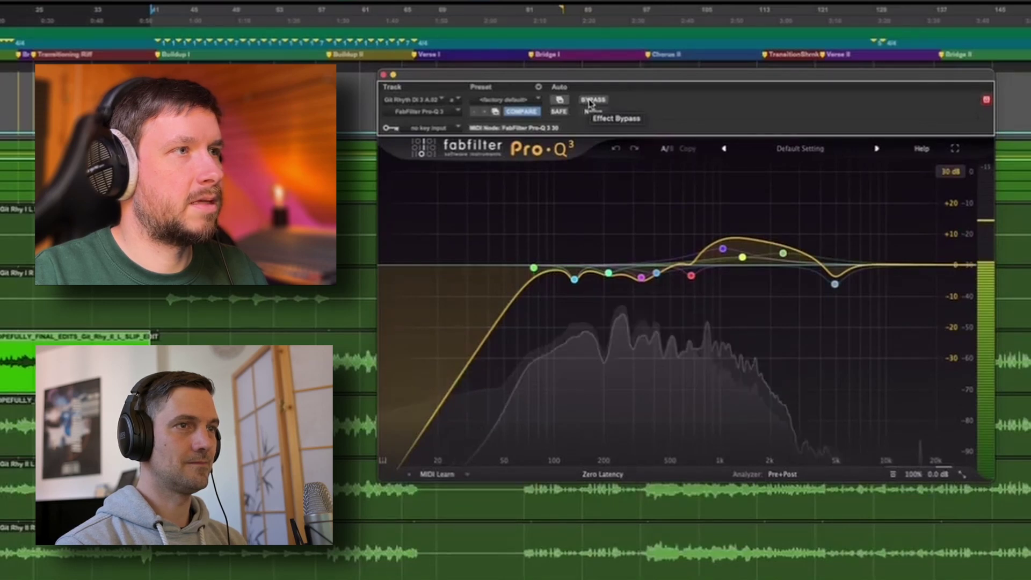
pyautogui.click(590, 102)
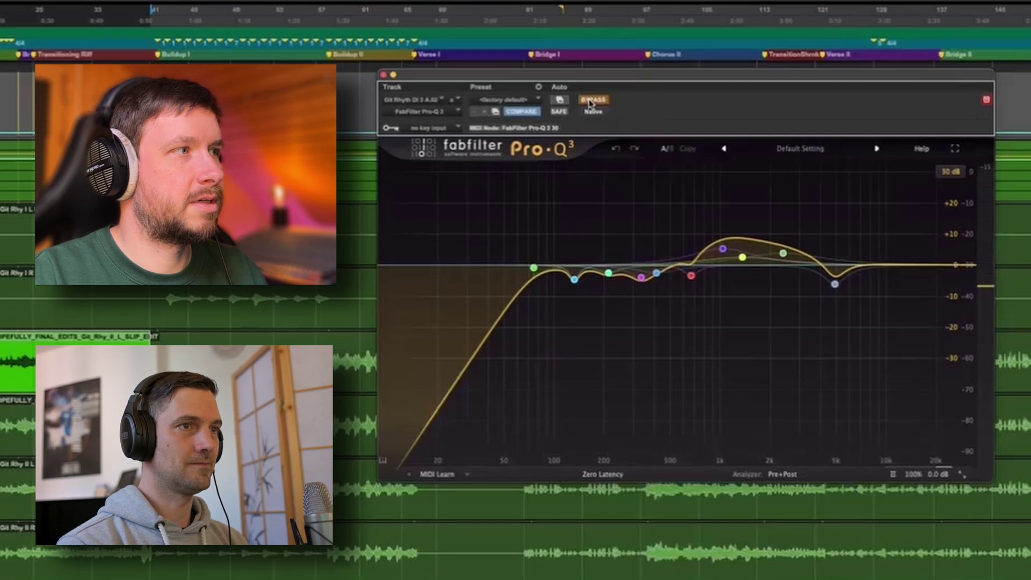
pyautogui.click(590, 102)
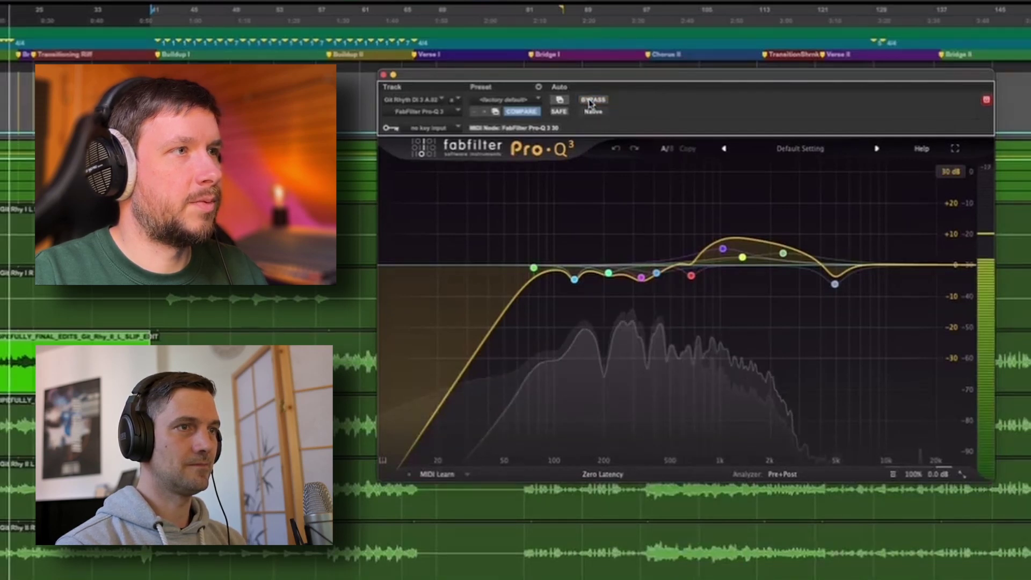
# Examine the low cut, the midrange boosts and the dips of the DI track's Pro-Q 3, and close the equalizer.
pyautogui.moveTo(485, 306)
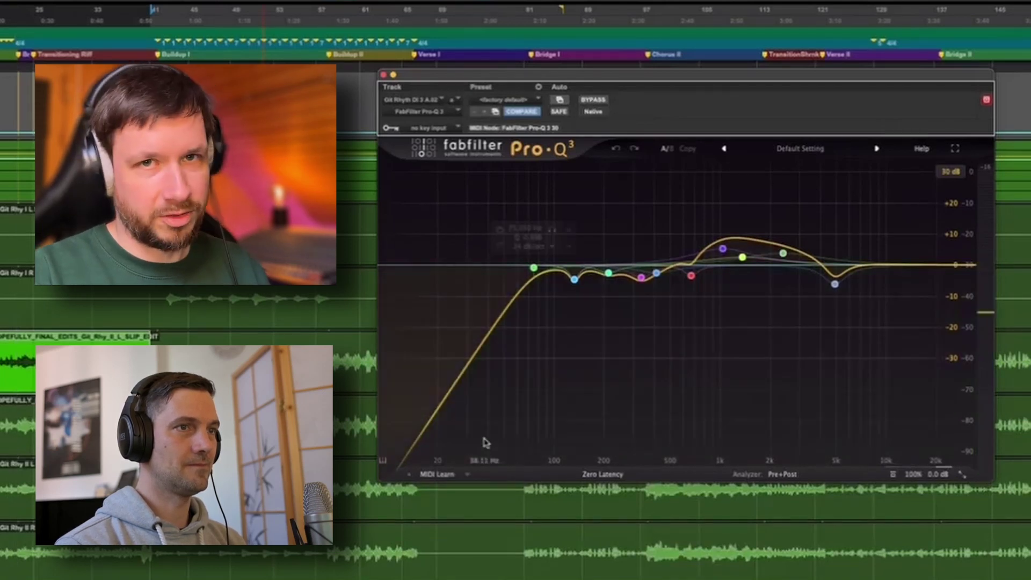
pyautogui.moveTo(534, 259)
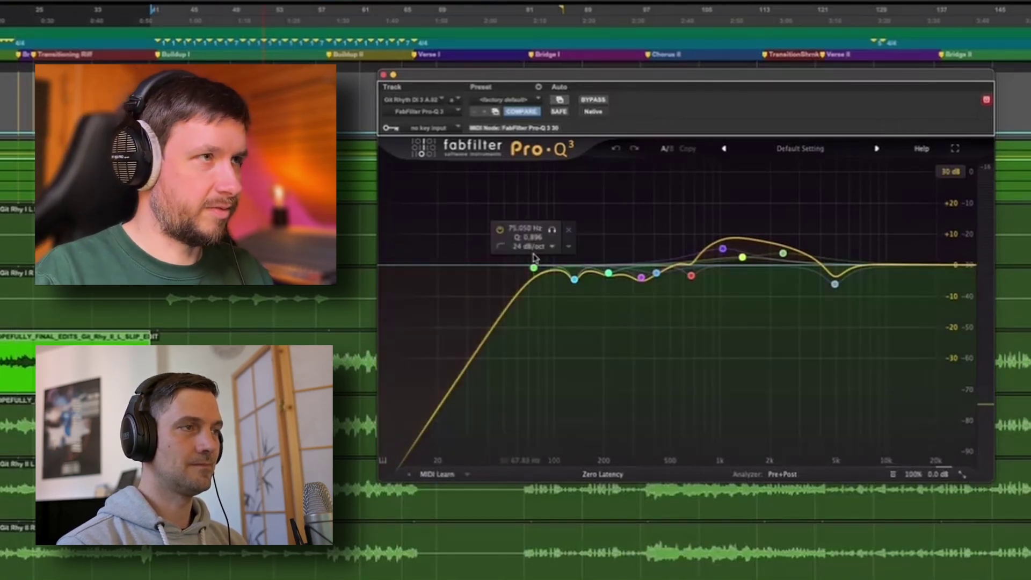
pyautogui.moveTo(692, 274)
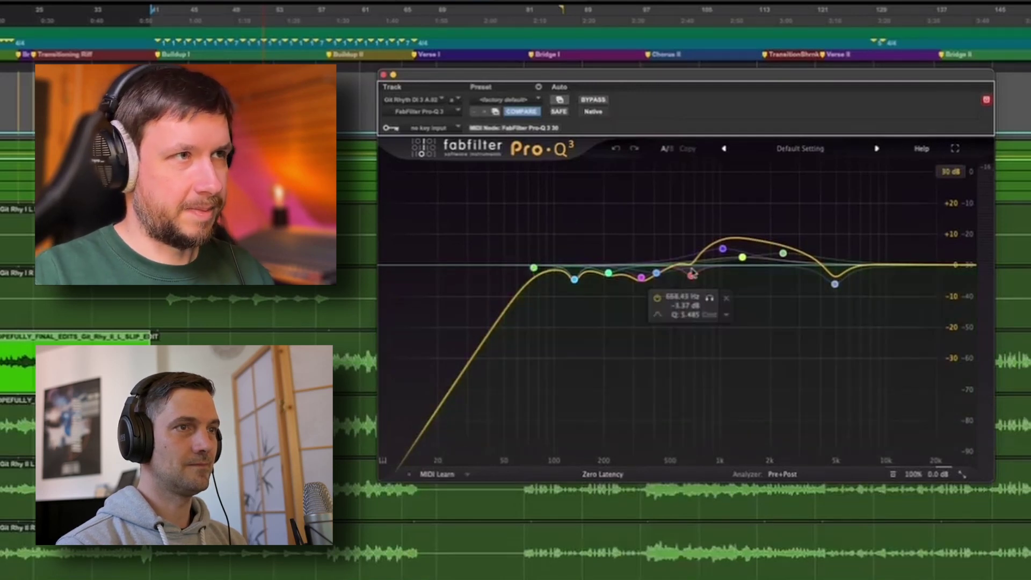
pyautogui.moveTo(826, 263)
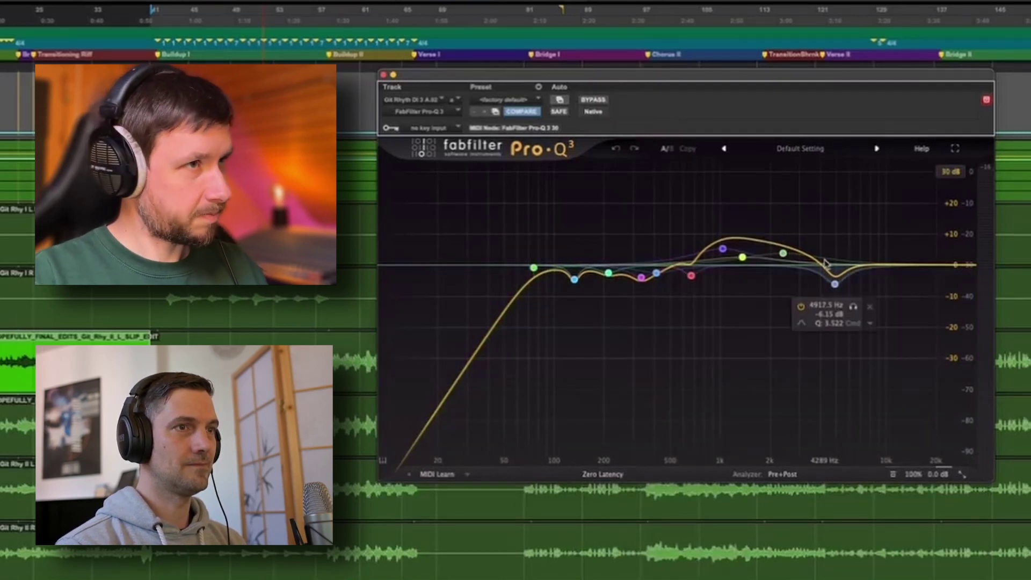
pyautogui.moveTo(699, 238)
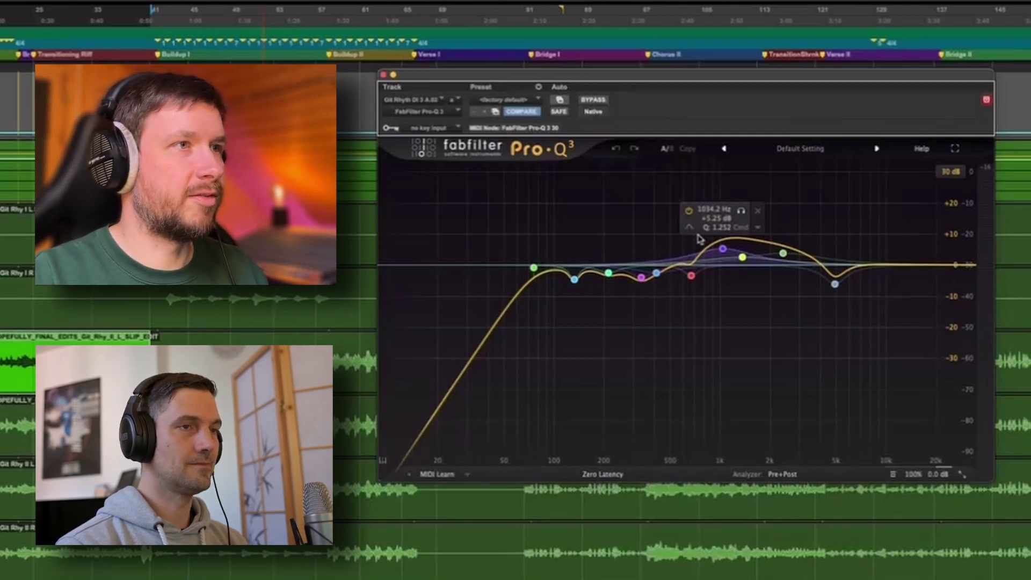
pyautogui.moveTo(829, 285)
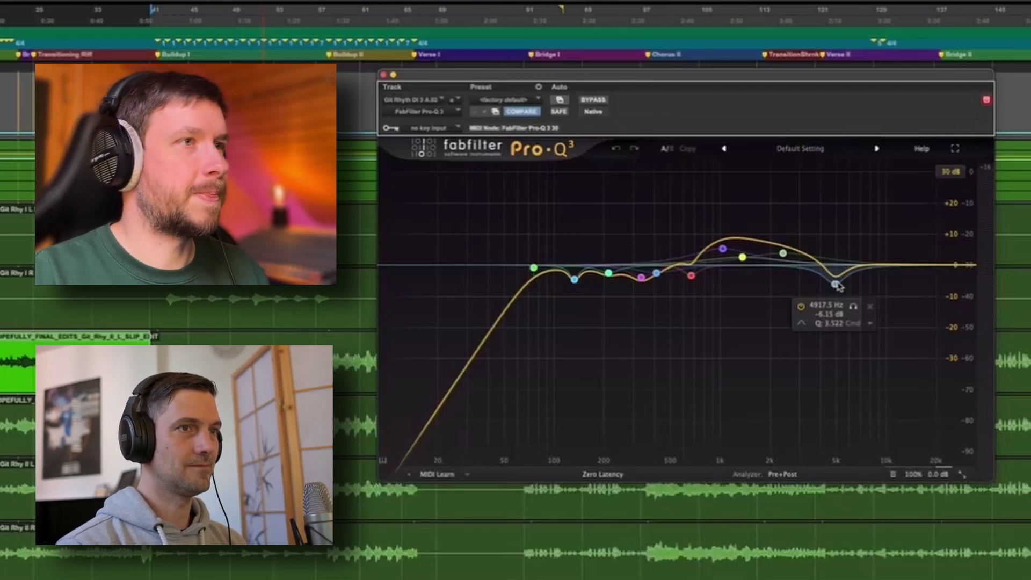
pyautogui.moveTo(631, 275)
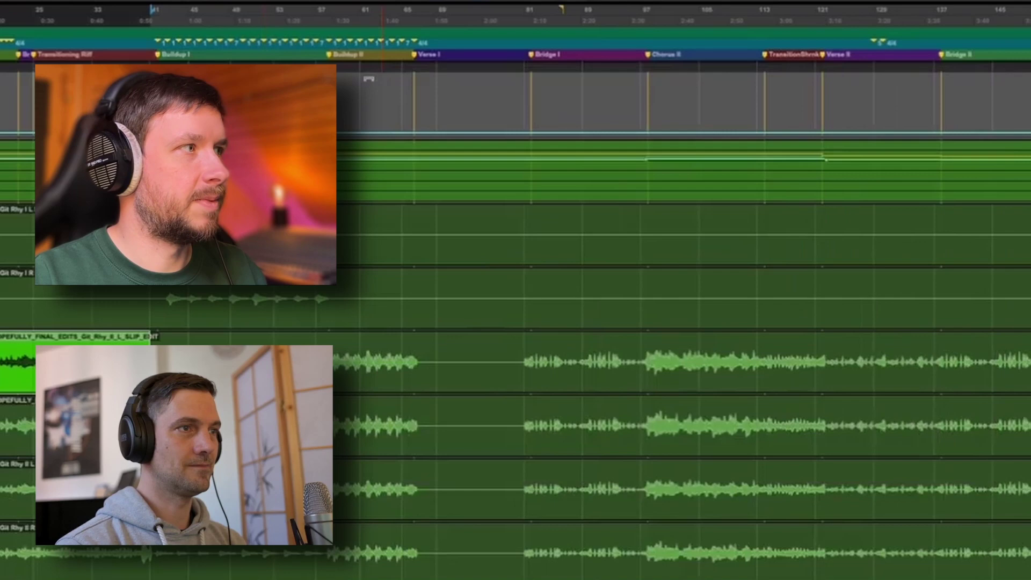
pyautogui.click(383, 75)
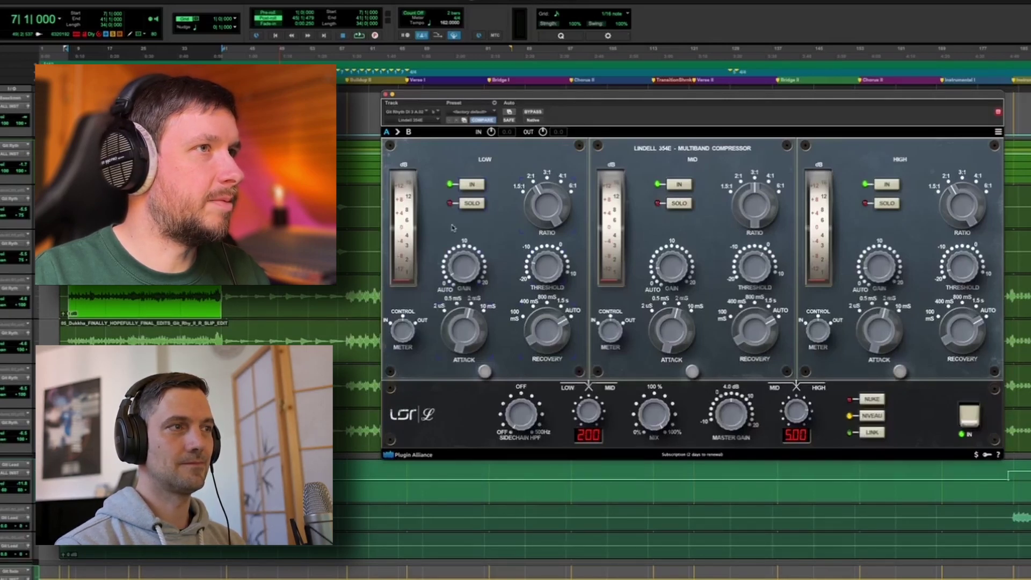
# Play the rhythm guitars while watching the Lindell 354E multiband compressor, stop playback and close the compressor.
pyautogui.press('space')
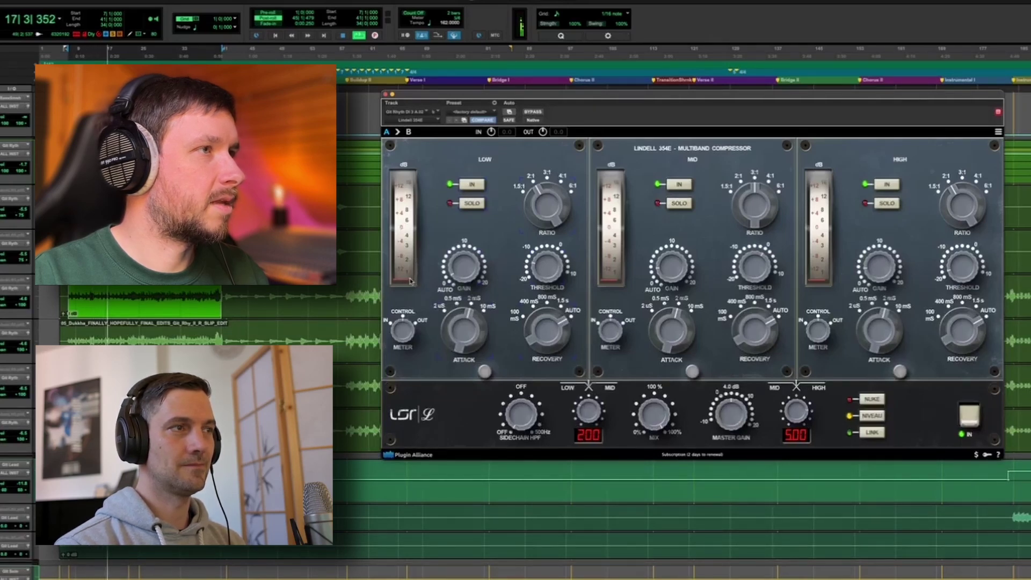
pyautogui.press('space')
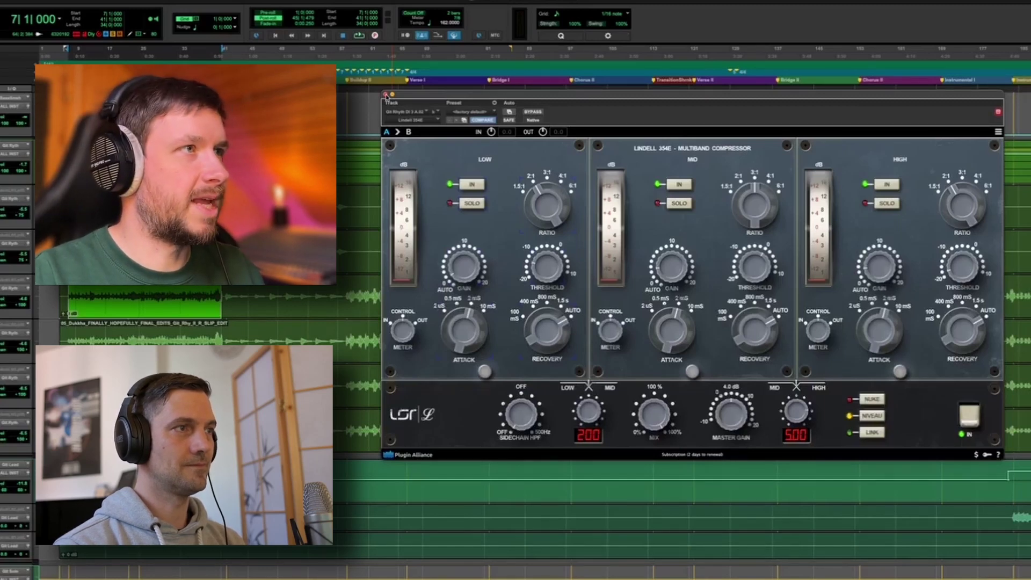
pyautogui.click(386, 95)
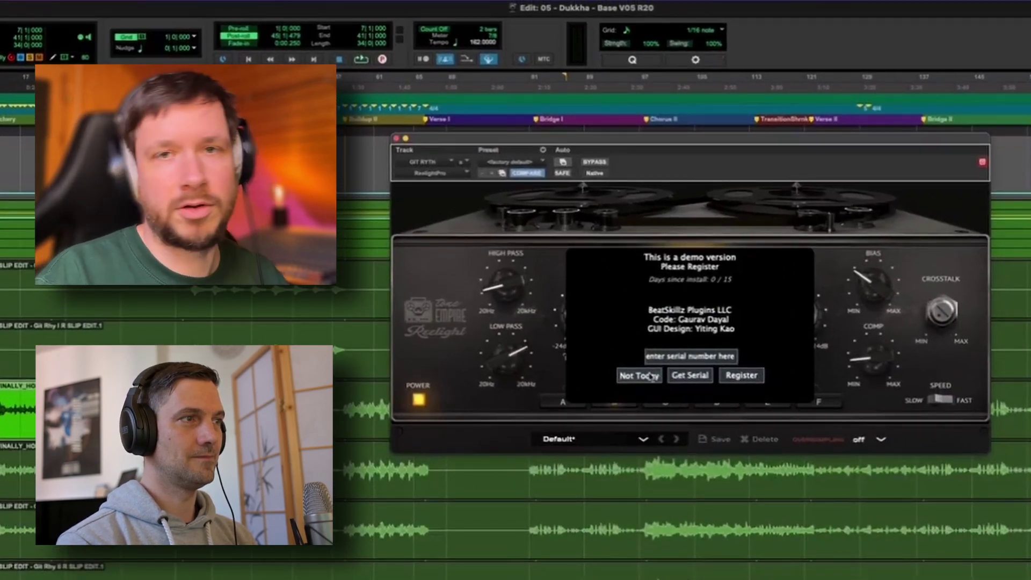
# Dismiss the Reelight Pro registration prompt and compare the rhythm guitar bus with the tape plug-in bypassed and active.
pyautogui.click(649, 375)
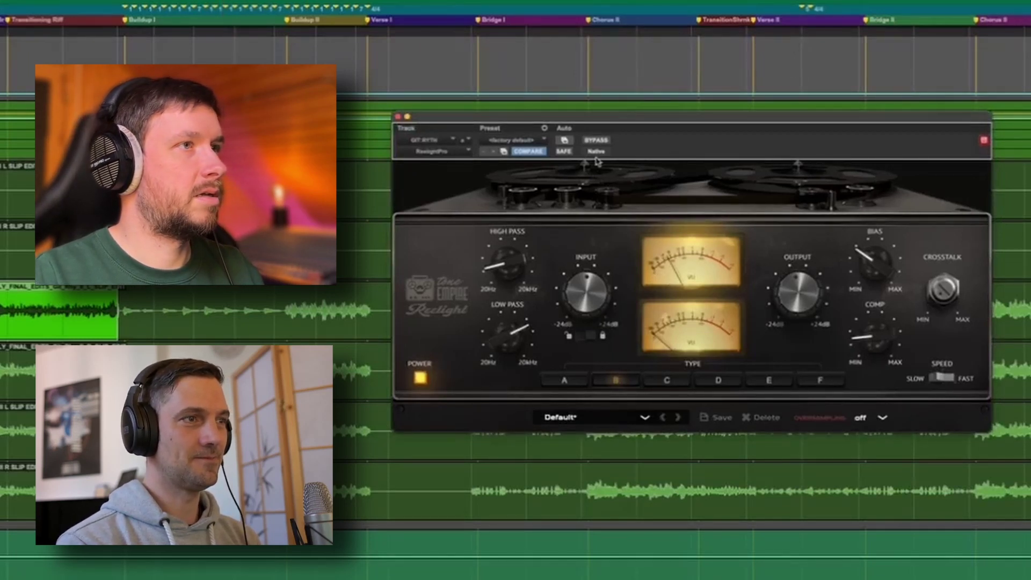
pyautogui.click(597, 141)
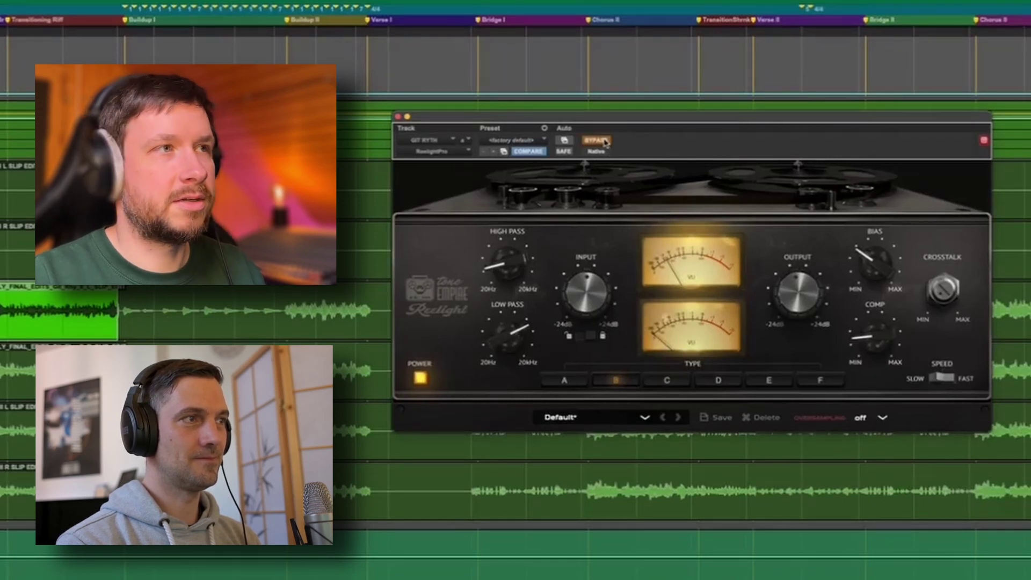
pyautogui.click(605, 141)
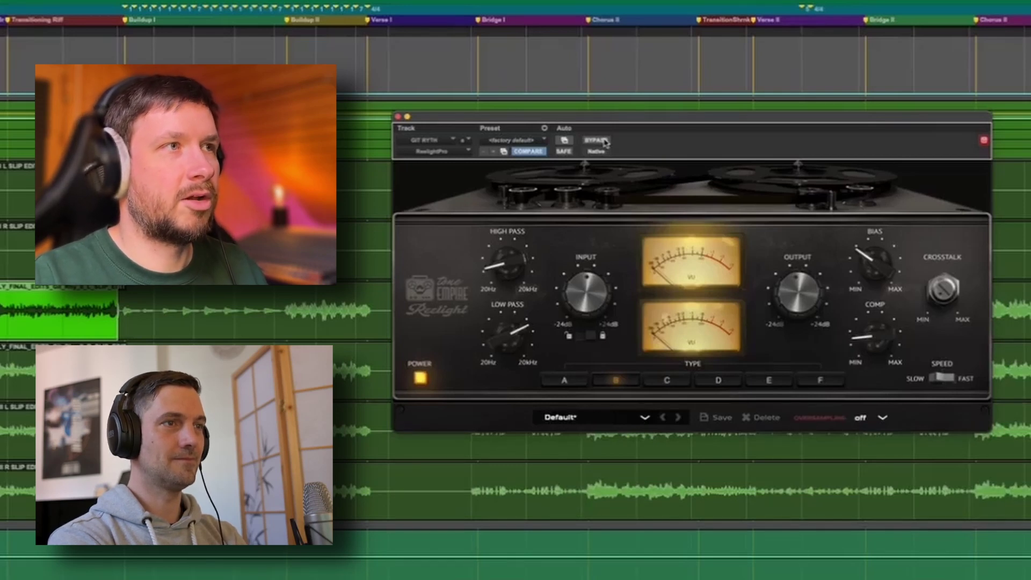
pyautogui.click(596, 141)
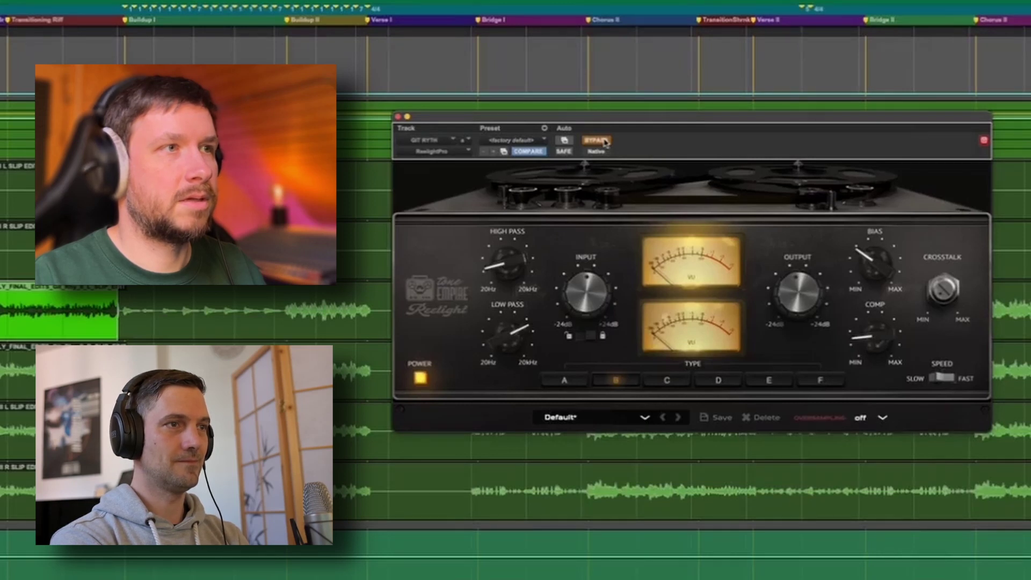
pyautogui.click(605, 141)
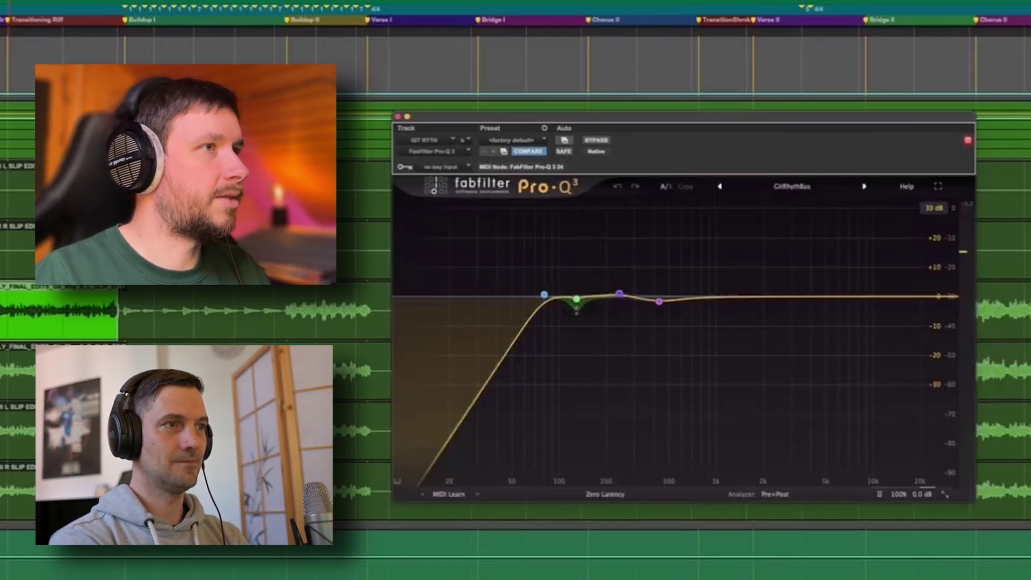
# Inspect the low cut in the guitar bus Pro-Q 3, audition its 128 Hz dynamic band in solo during playback, and close the equalizer.
pyautogui.moveTo(546, 296)
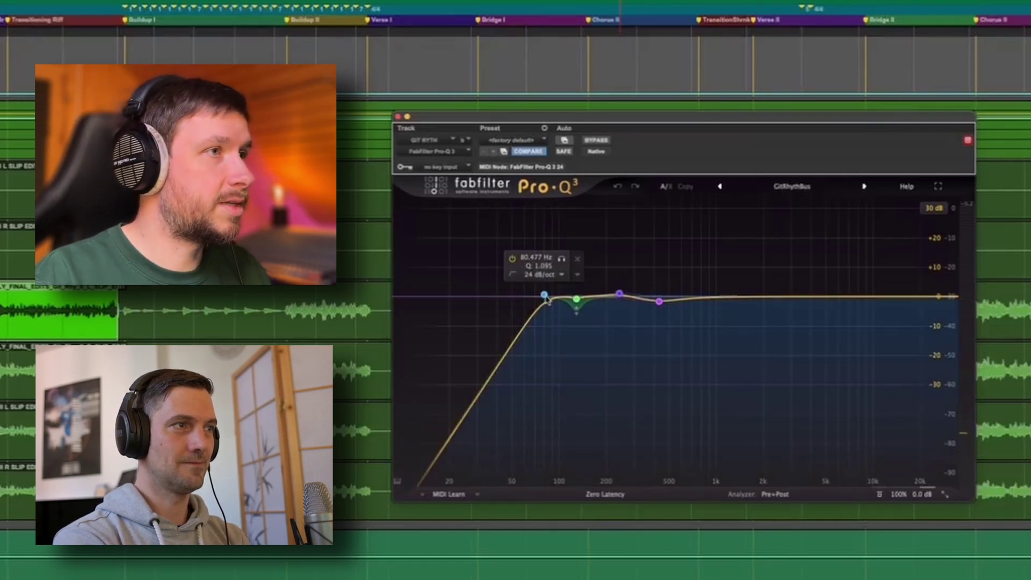
pyautogui.moveTo(577, 305)
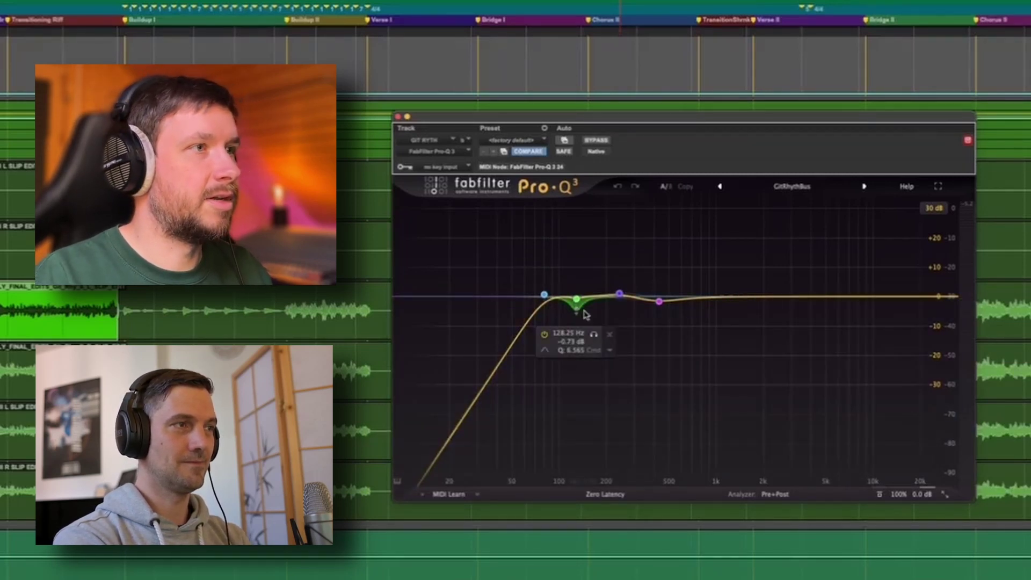
pyautogui.press('space')
pyautogui.click(594, 336)
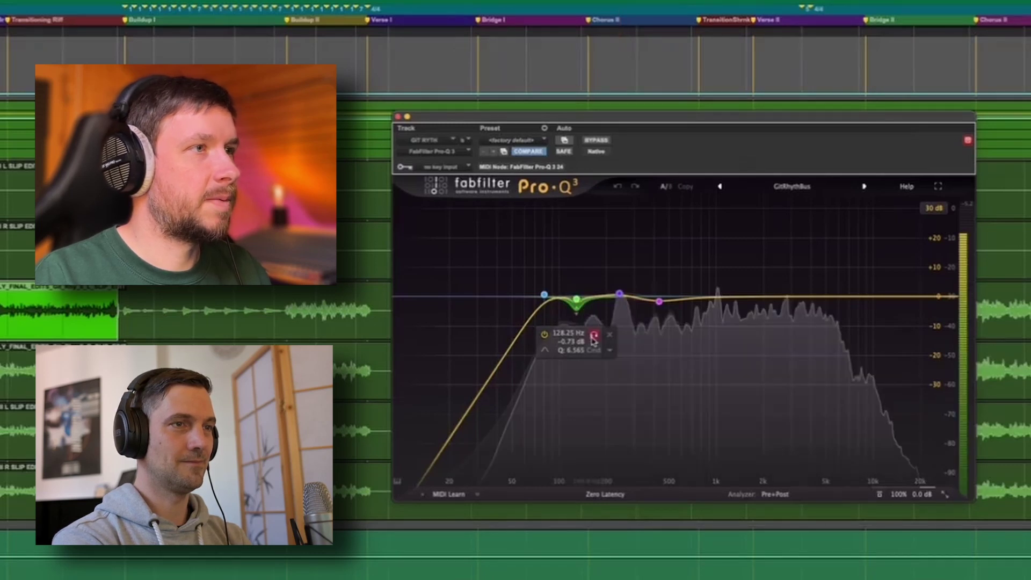
pyautogui.click(594, 337)
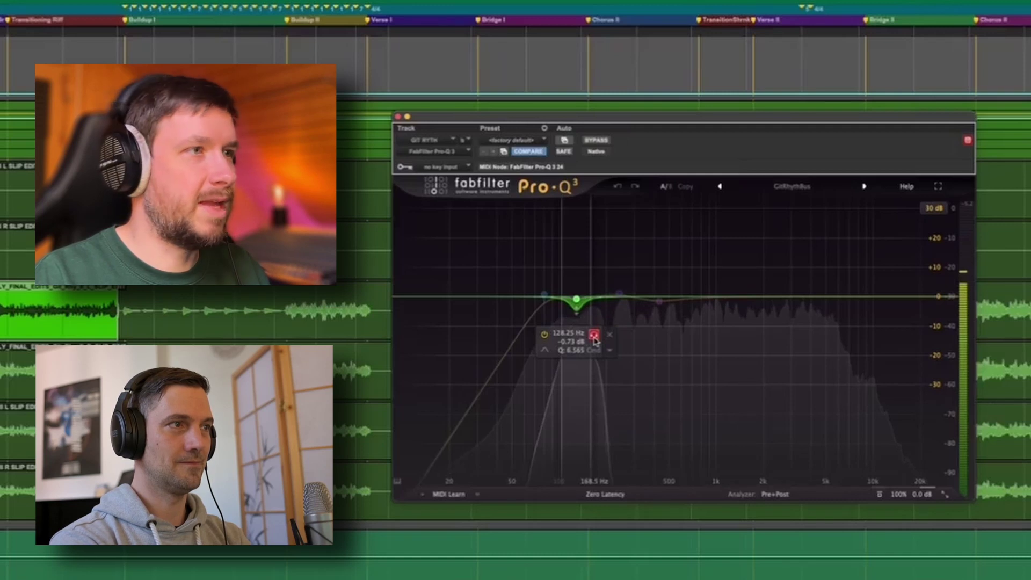
pyautogui.click(594, 340)
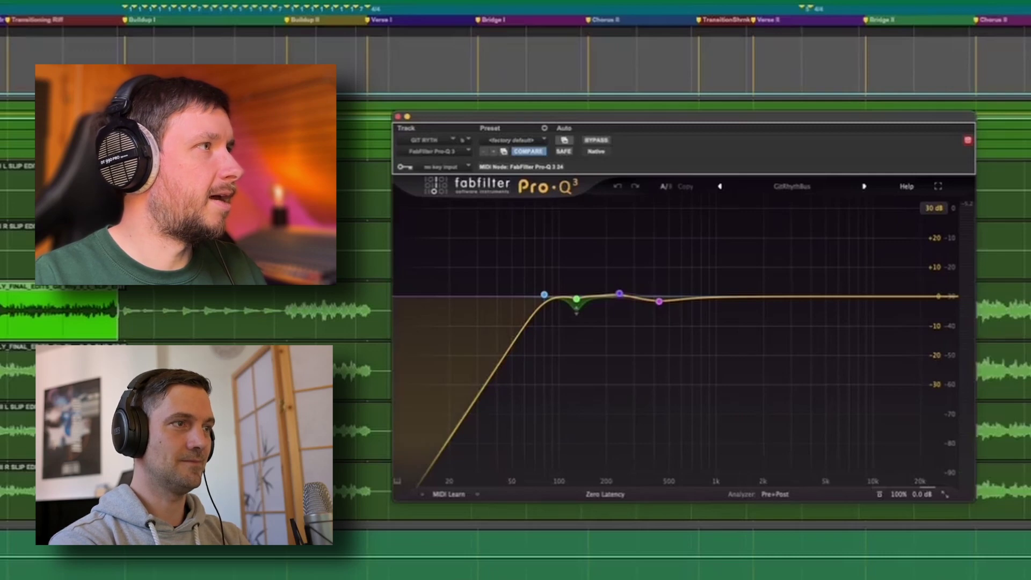
pyautogui.click(397, 116)
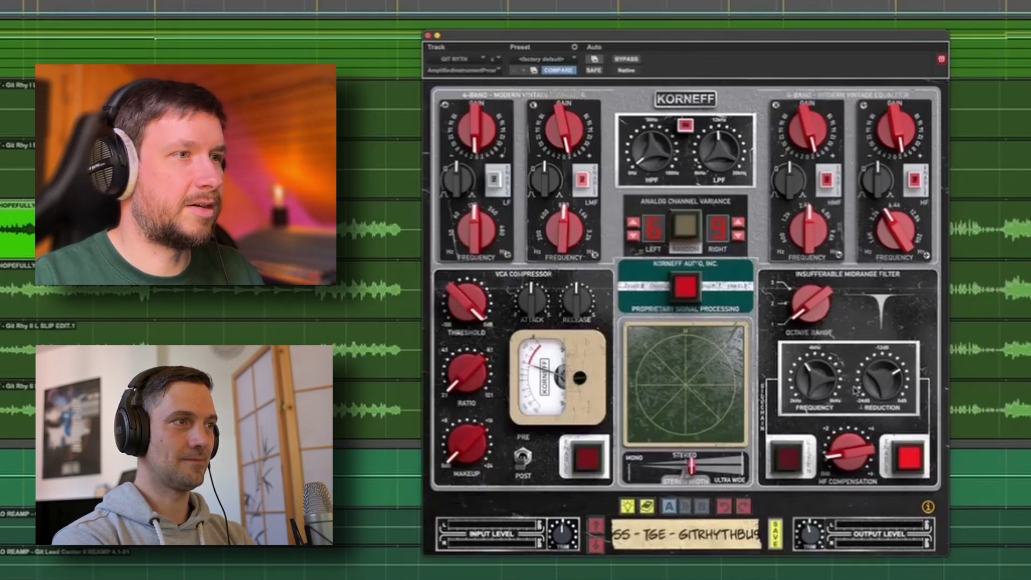
# Play the rhythm guitars and briefly toggle the unlit switch beside HF Compensation in the Korneff Insufferable Midrange Filter.
pyautogui.press('space')
pyautogui.click(793, 458)
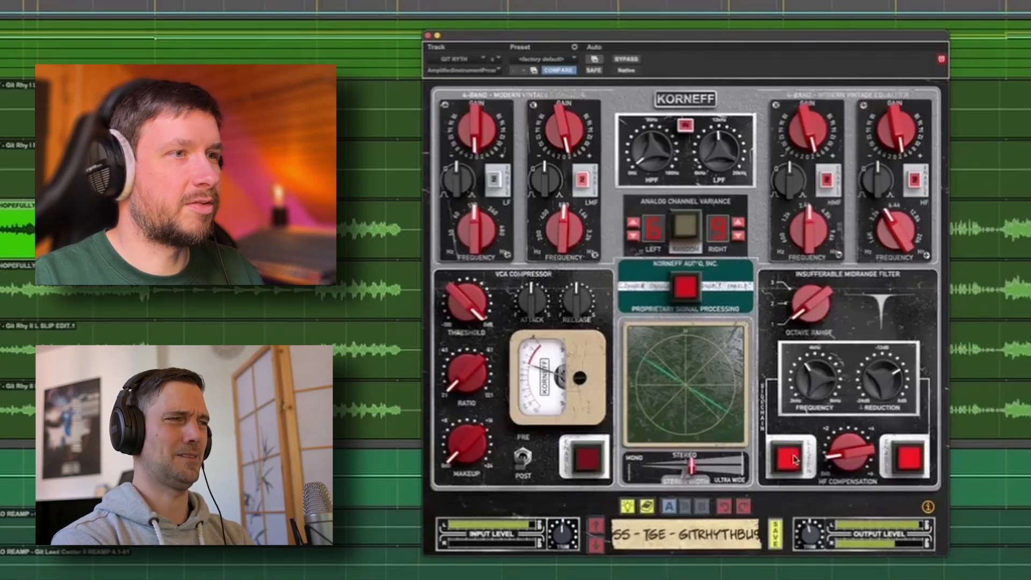
pyautogui.click(793, 458)
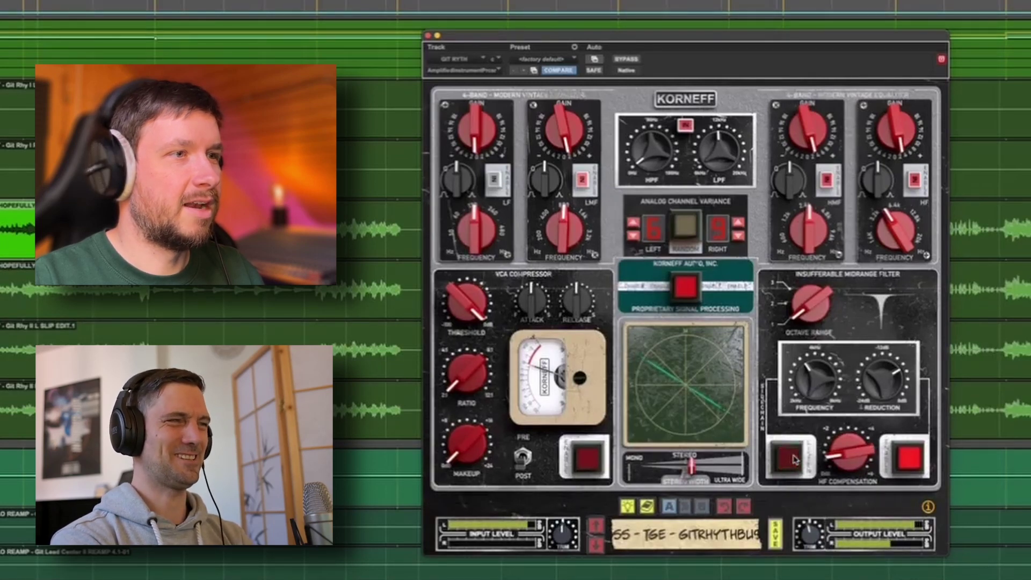
# Compare the rhythm guitar bus with the Insufferable Midrange Filter switched off and on several times, leaving it on.
pyautogui.click(909, 460)
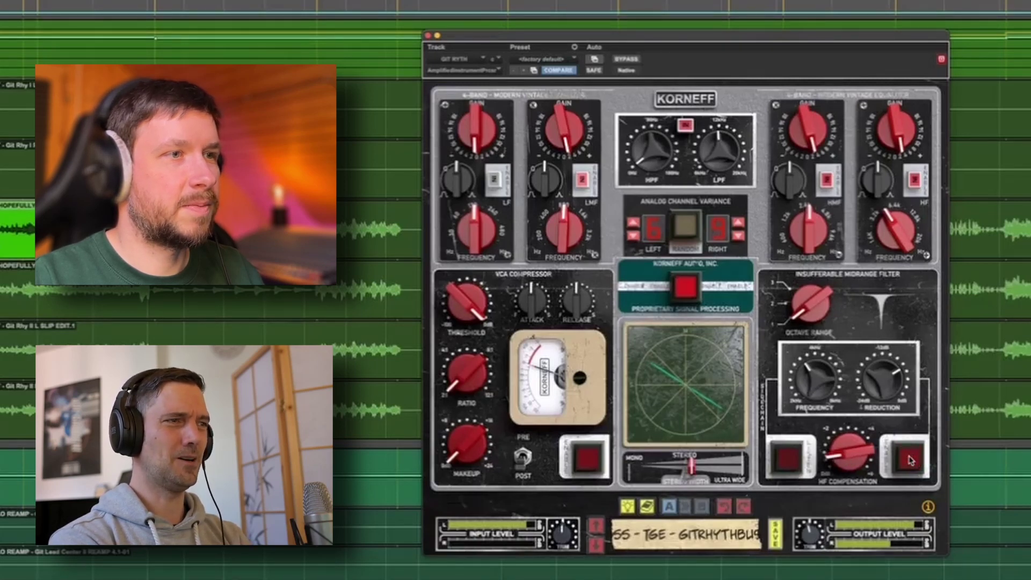
pyautogui.click(909, 460)
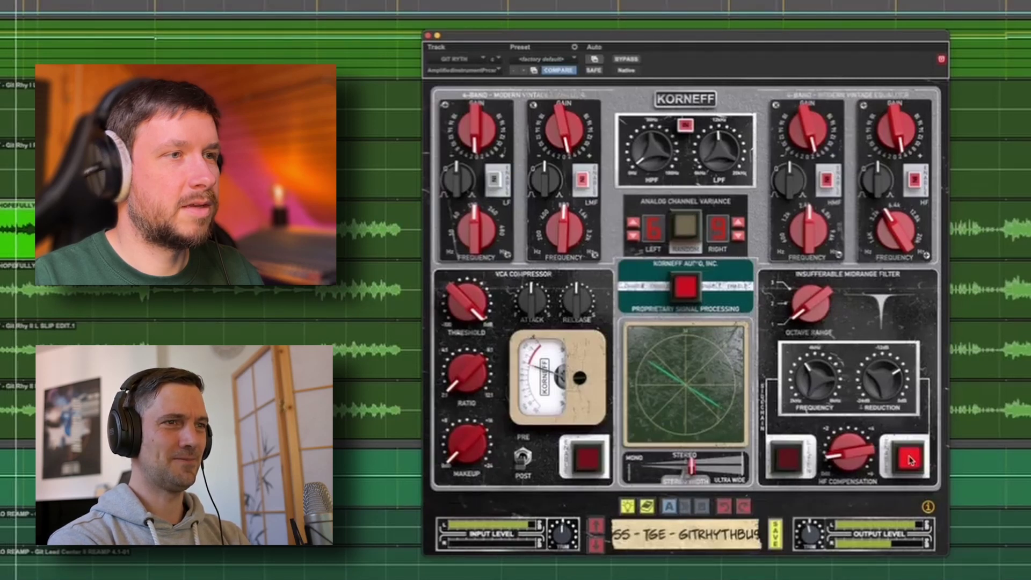
pyautogui.click(909, 460)
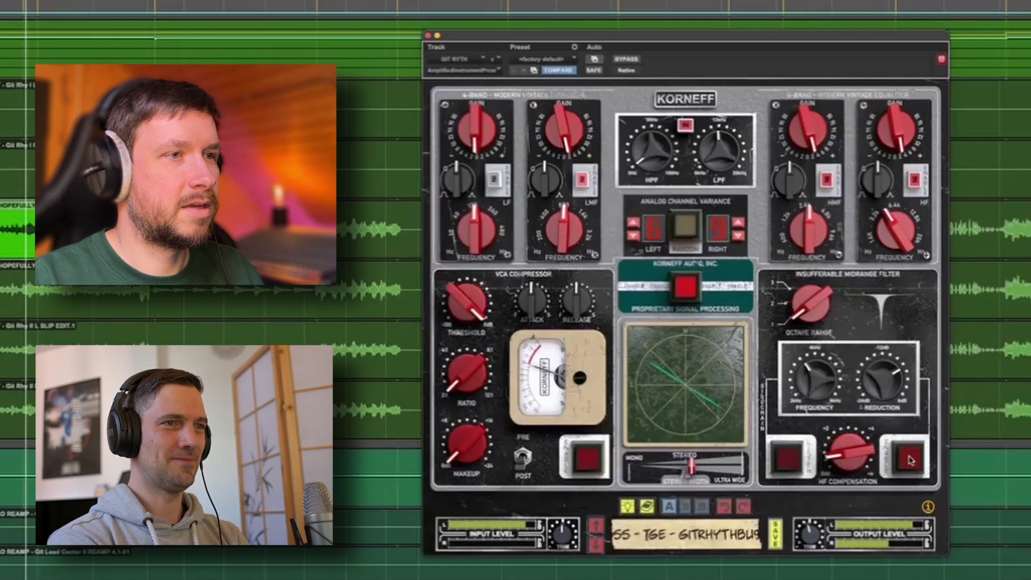
pyautogui.click(909, 460)
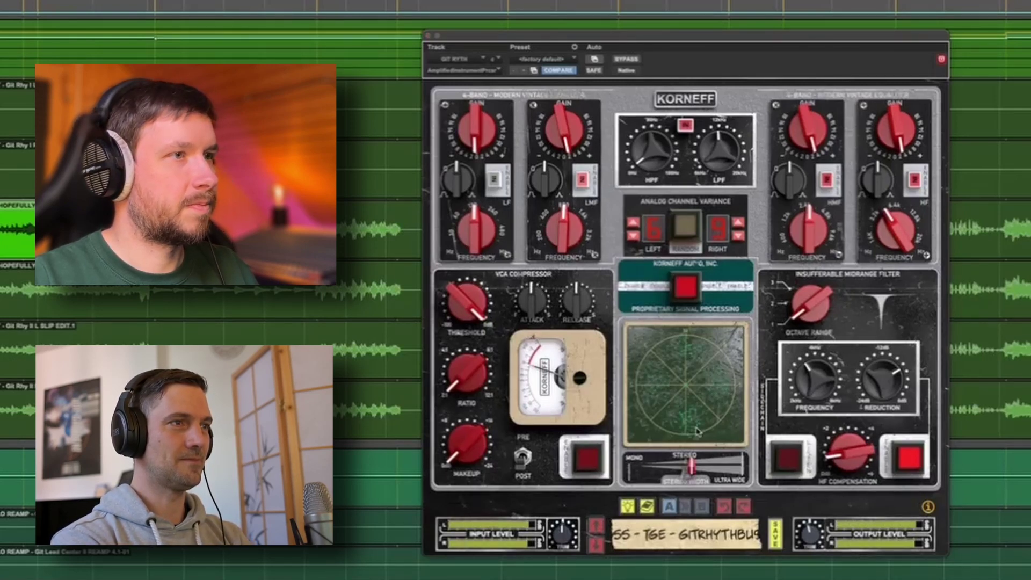
pyautogui.click(907, 461)
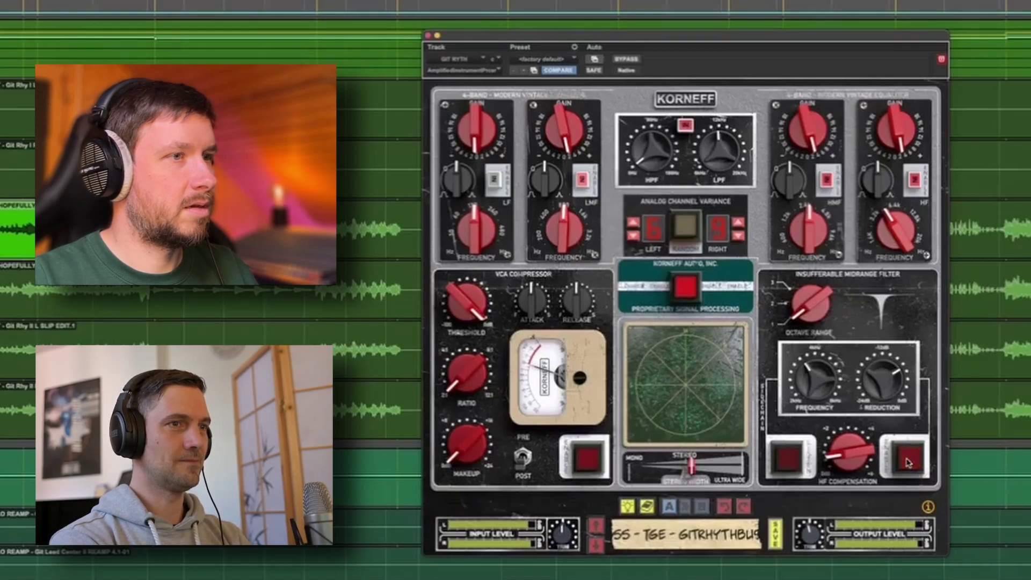
pyautogui.click(908, 461)
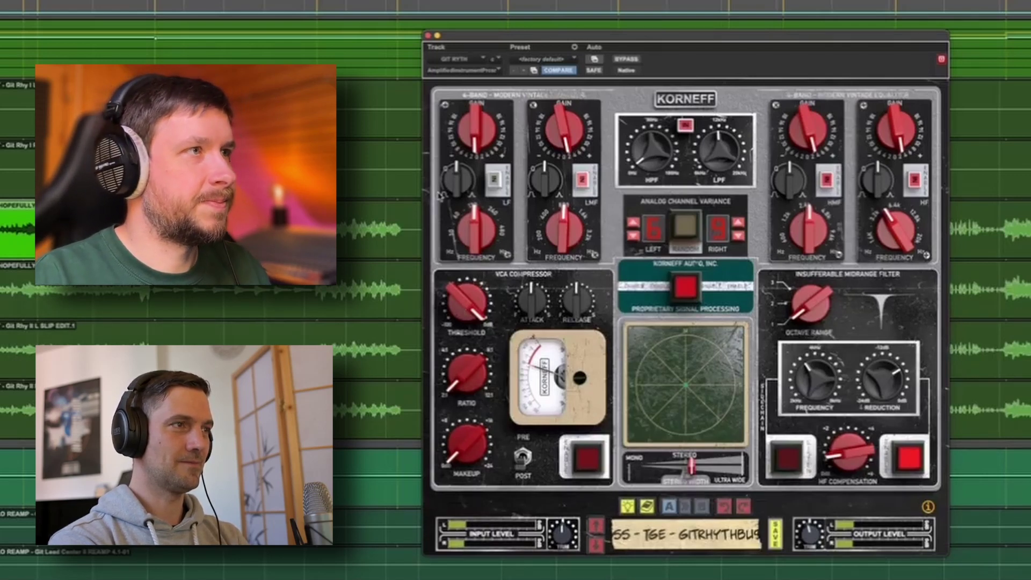
# Close the Korneff channel strip and review the Pro-Q 3 bands on the rhythm DI track and guitar bus, closing each equalizer.
pyautogui.click(428, 36)
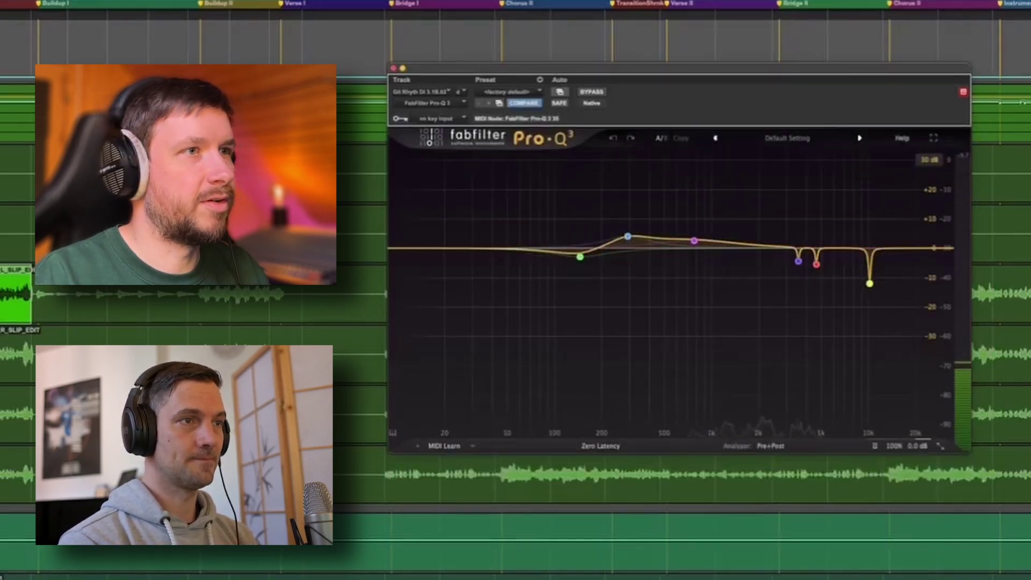
pyautogui.moveTo(648, 196)
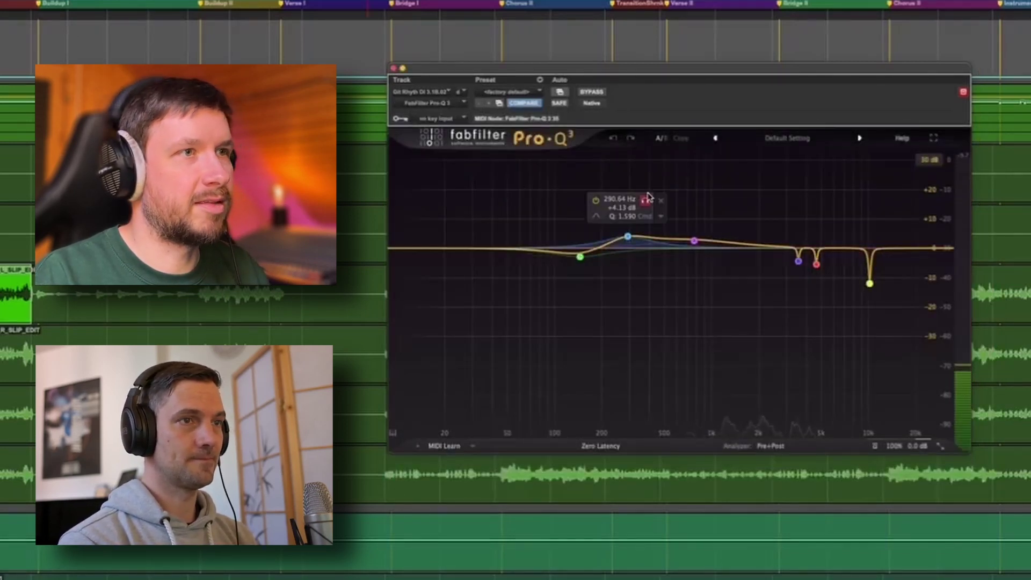
pyautogui.moveTo(815, 263)
pyautogui.moveTo(911, 275)
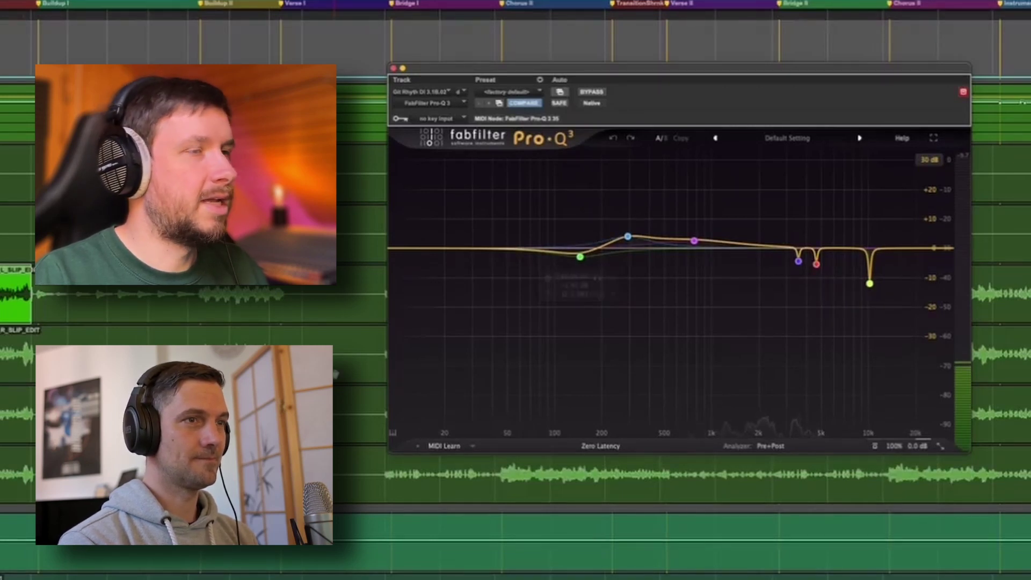
pyautogui.click(393, 69)
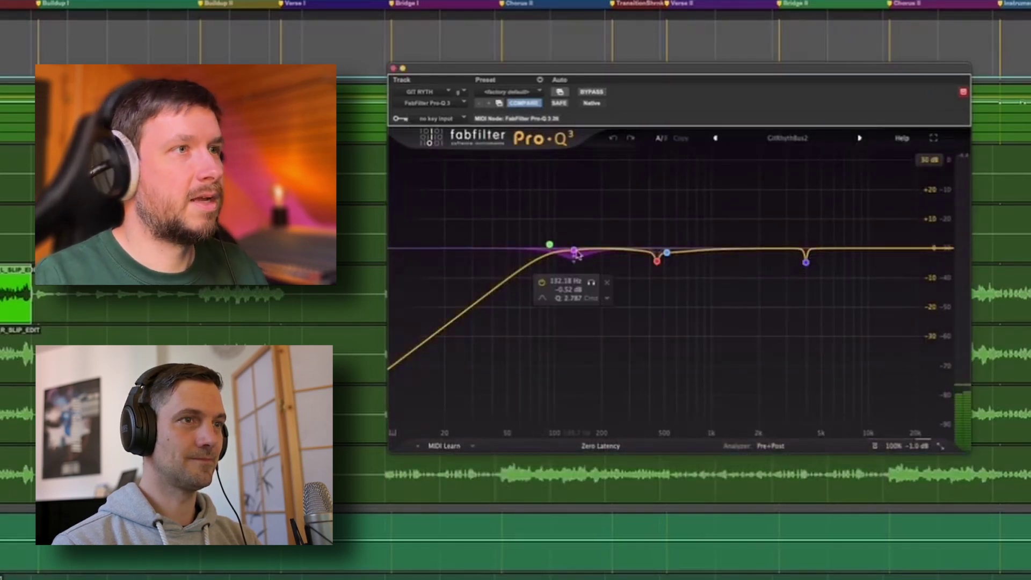
pyautogui.click(394, 69)
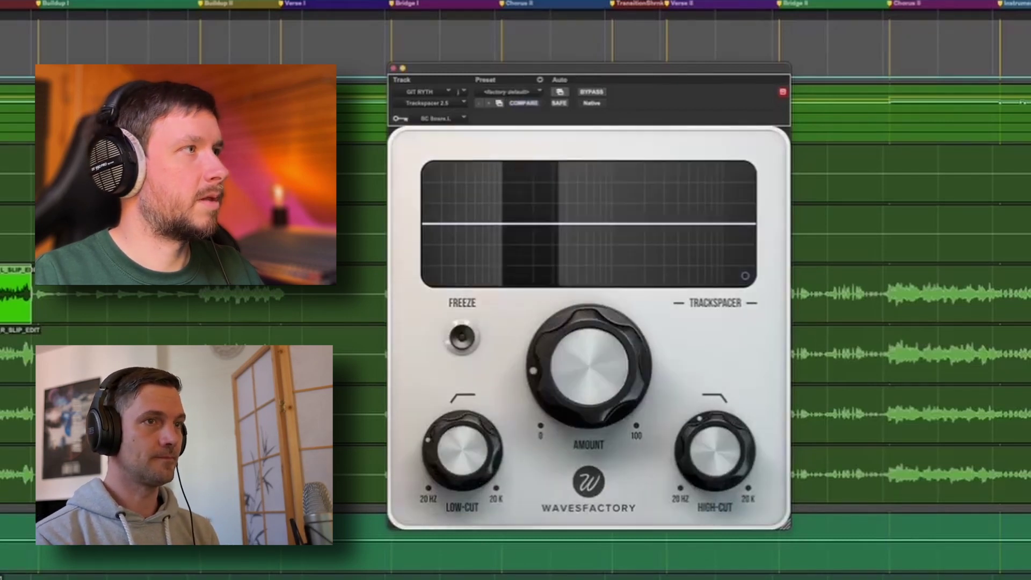
# Play a short passage to examine the snare-keyed Trackspacer ducking on the rhythm guitar bus, inspect its Amount setting, and close the plug-in.
pyautogui.press('space')
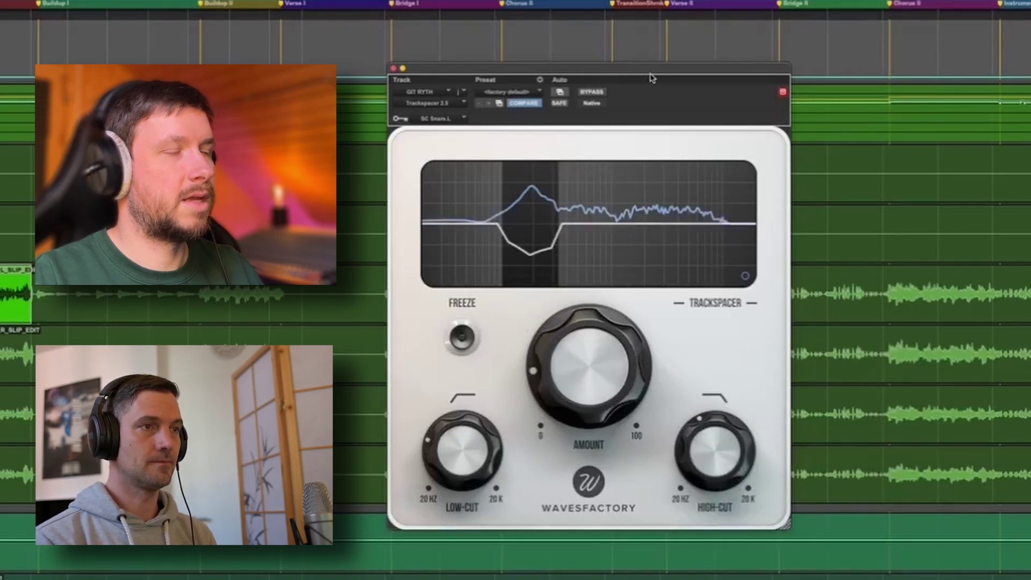
pyautogui.press('space')
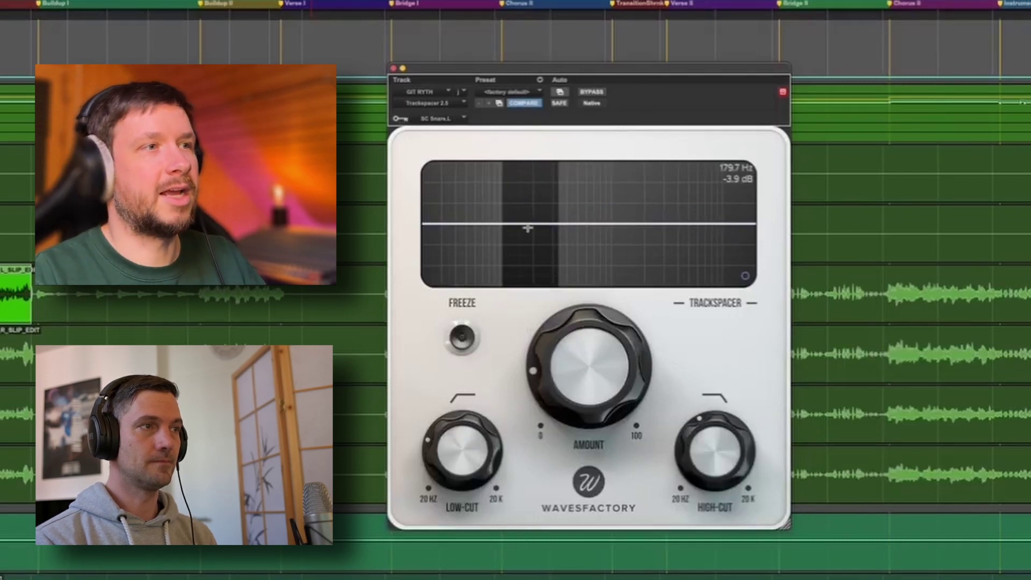
pyautogui.moveTo(582, 391)
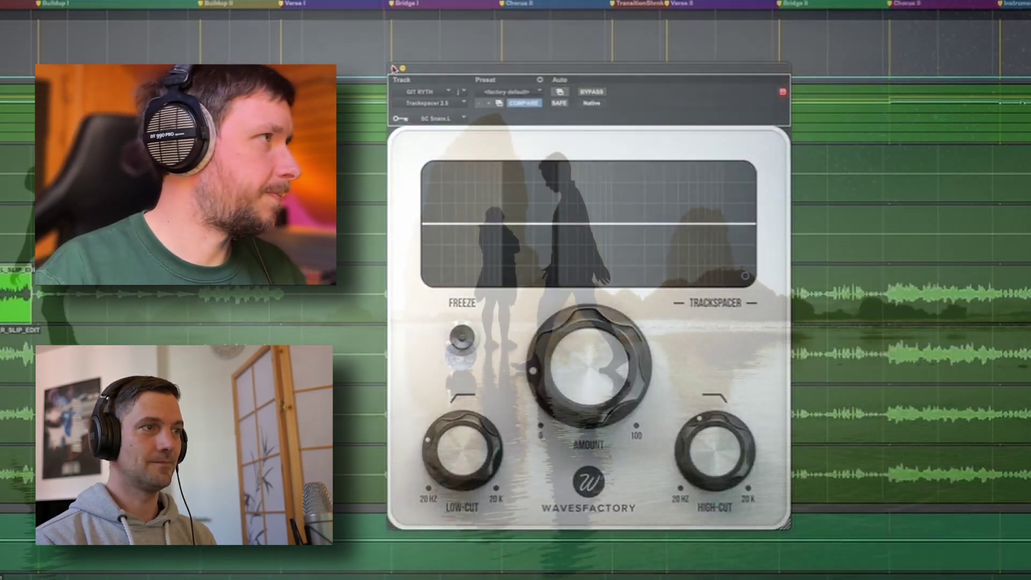
pyautogui.click(392, 68)
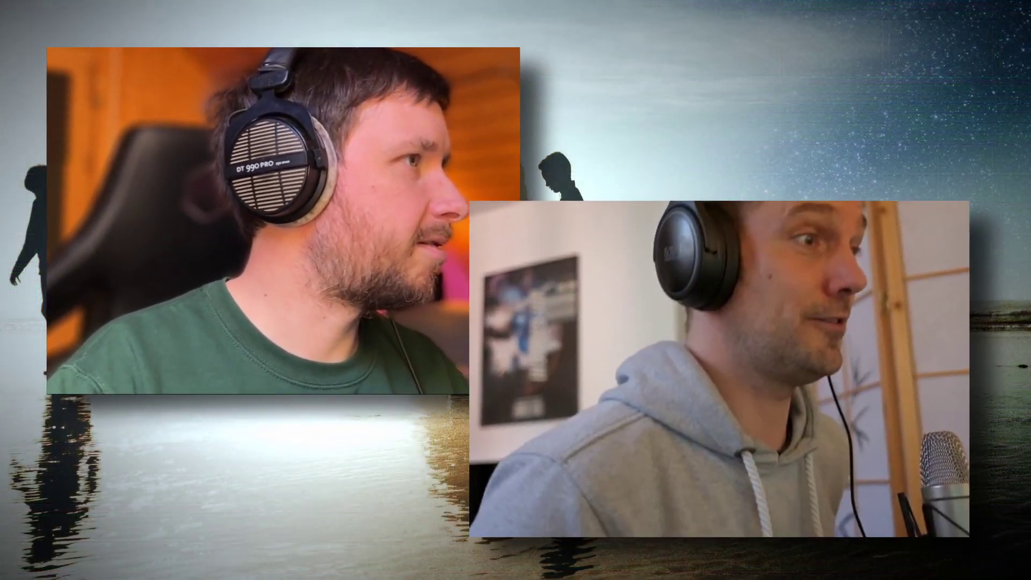